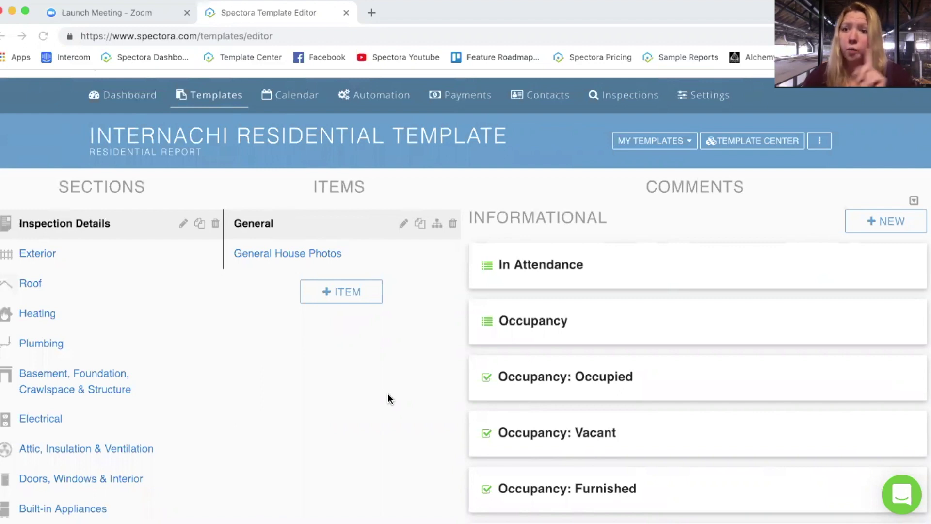
# Step: Expand the Occupancy comment to show Occupied, Vacant, Furnished, Utilities Off and its default text
pyautogui.scroll(-2, 453, 303)
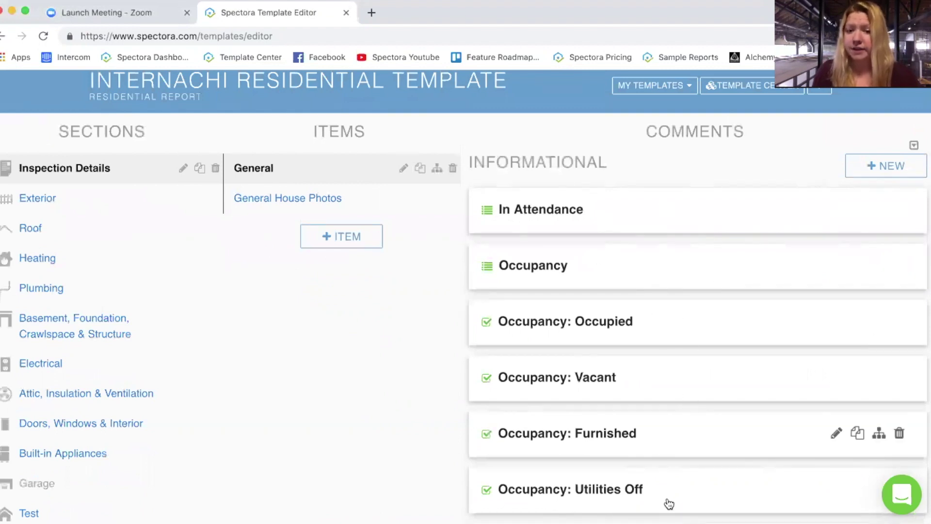
pyautogui.click(633, 253)
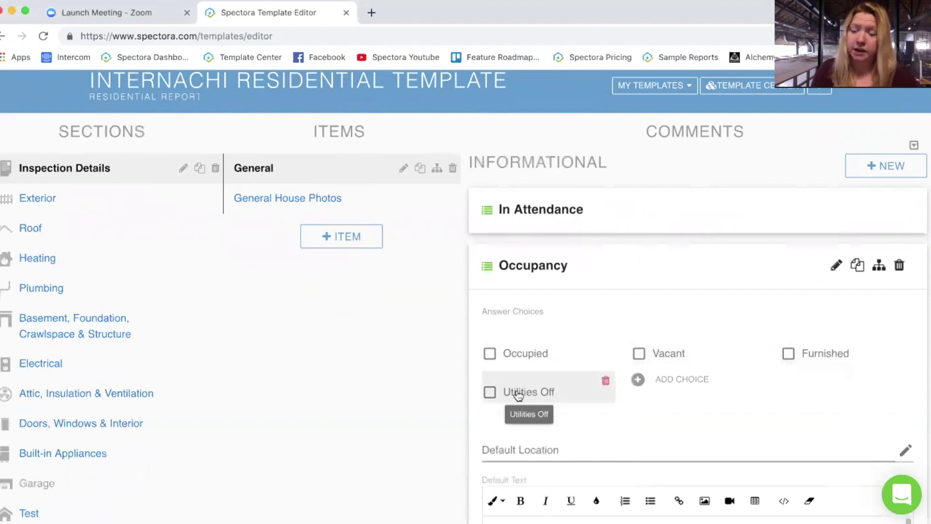
pyautogui.scroll(-2, 374, 360)
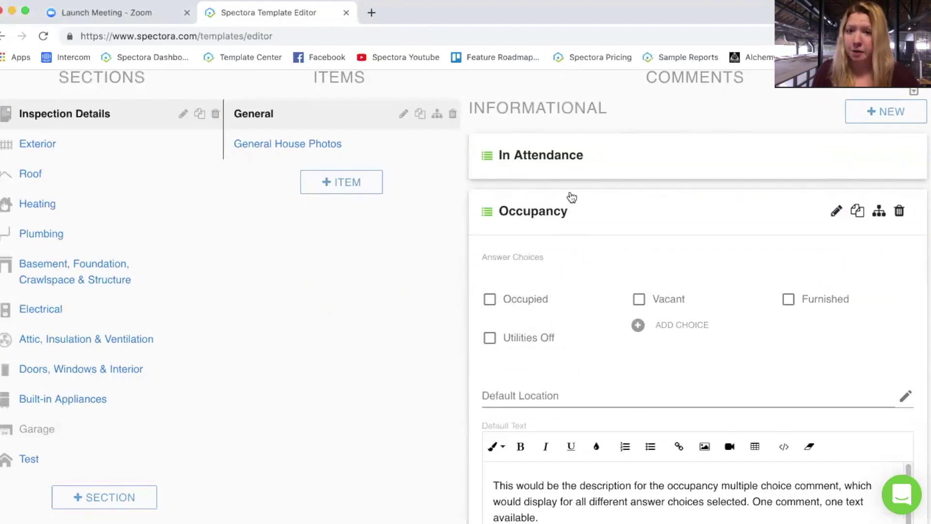
pyautogui.scroll(-1, 522, 330)
pyautogui.scroll(-4, 418, 361)
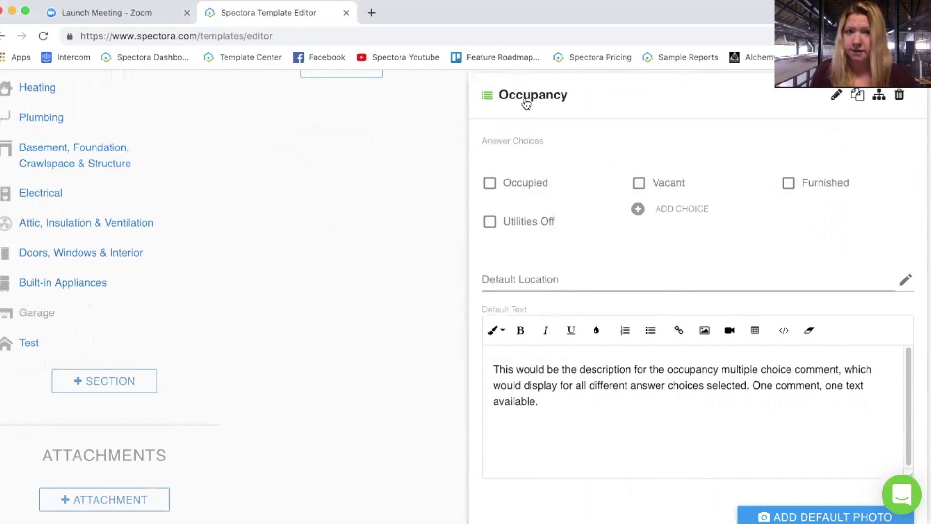
pyautogui.click(636, 87)
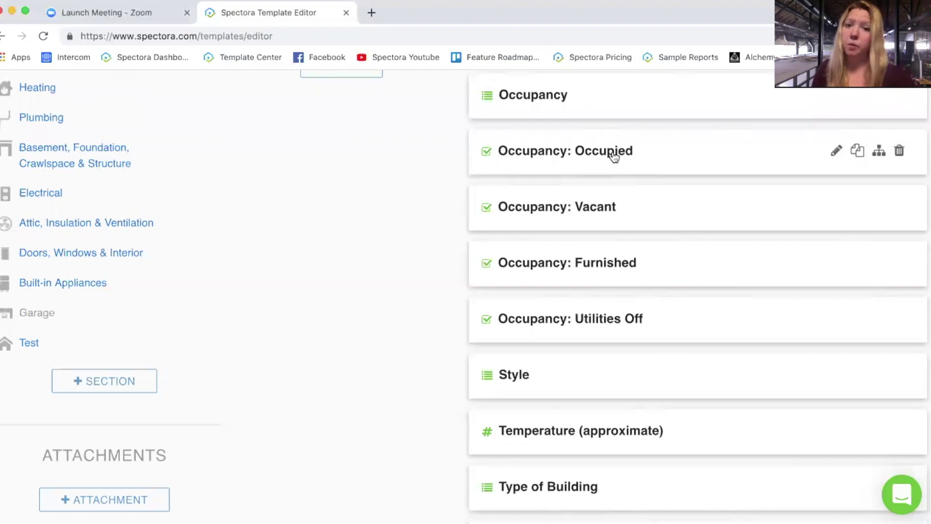
pyautogui.click(672, 139)
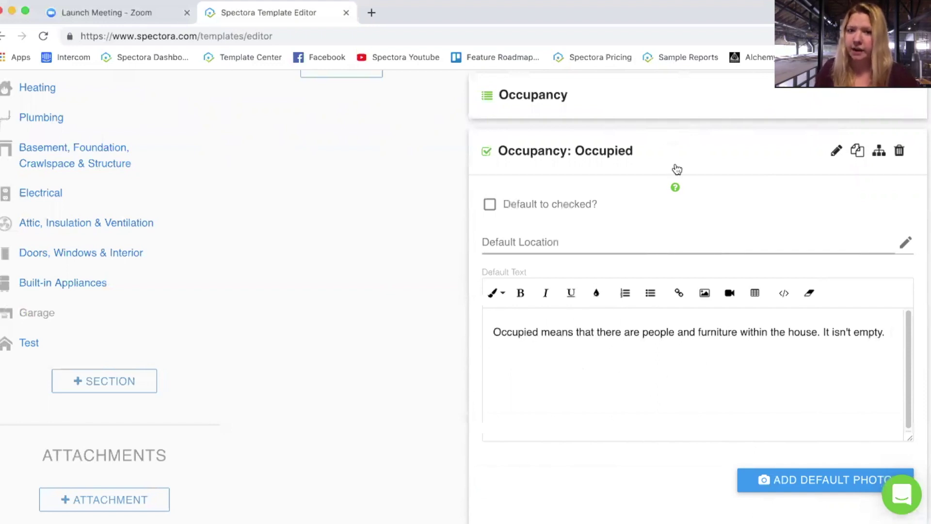
pyautogui.click(678, 144)
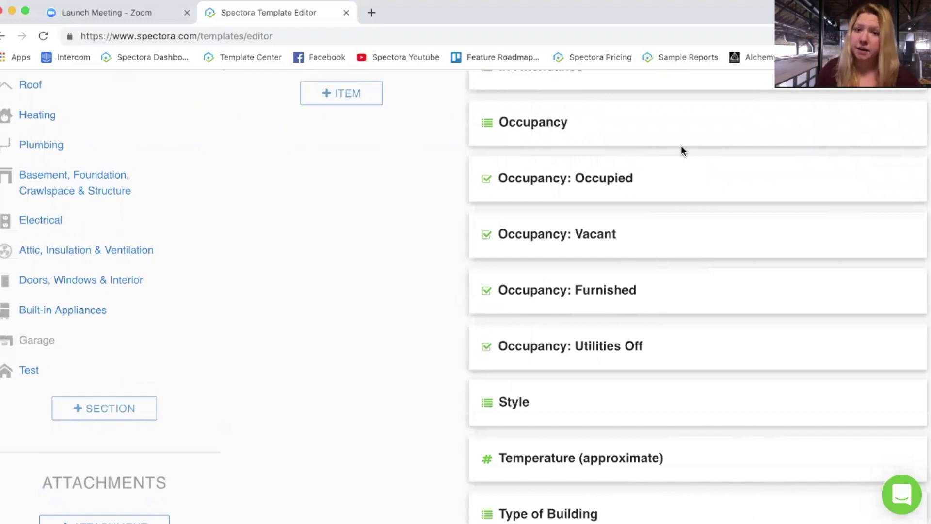
pyautogui.click(588, 111)
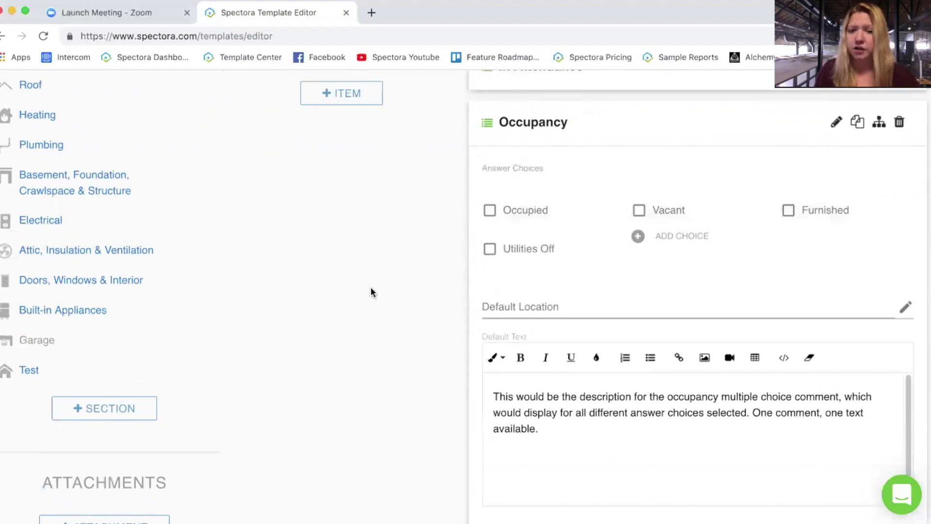
pyautogui.scroll(-8, 436, 279)
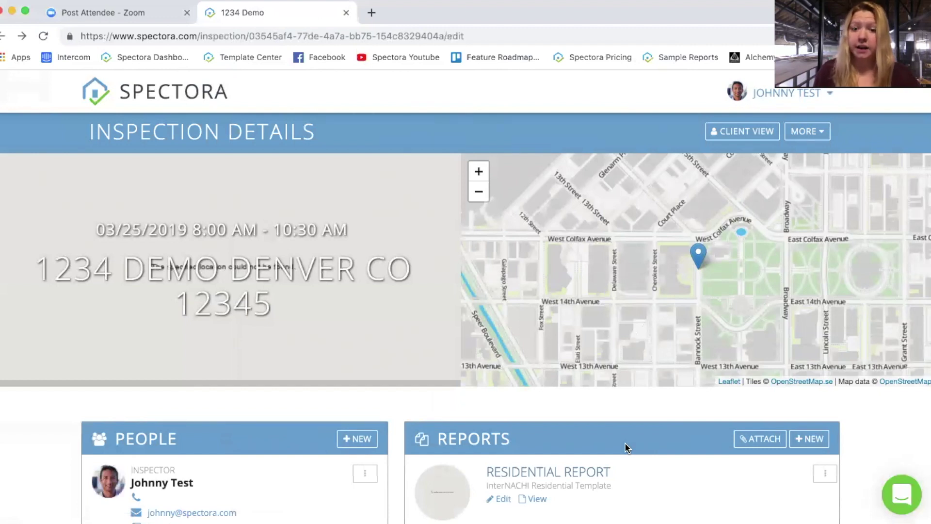
# Step: Open the demo Residential Report for editing and scroll to the General item's Occupancy choices
pyautogui.click(499, 503)
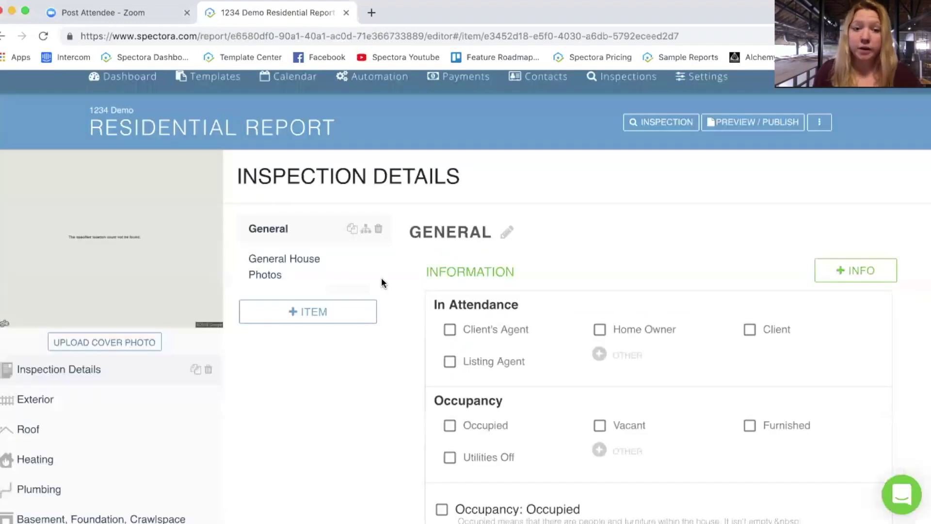
pyautogui.scroll(-5, 597, 224)
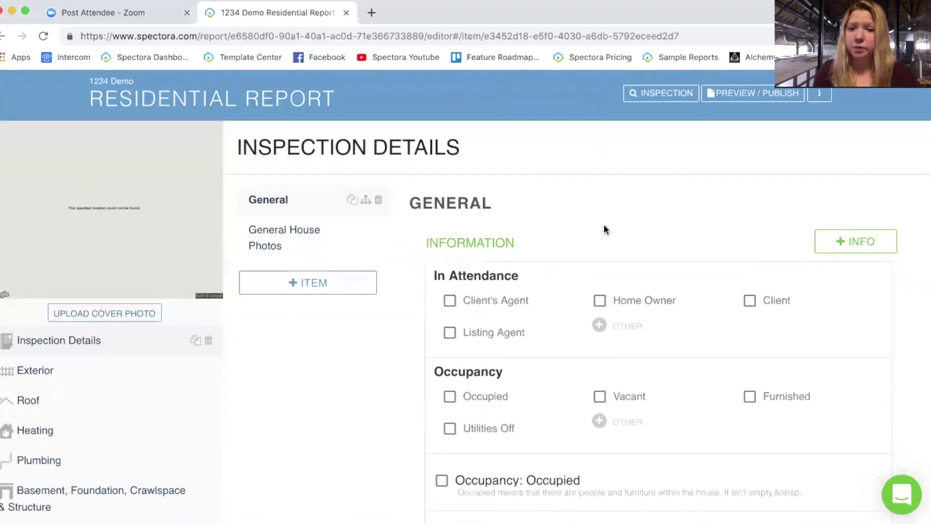
pyautogui.scroll(-5, 615, 213)
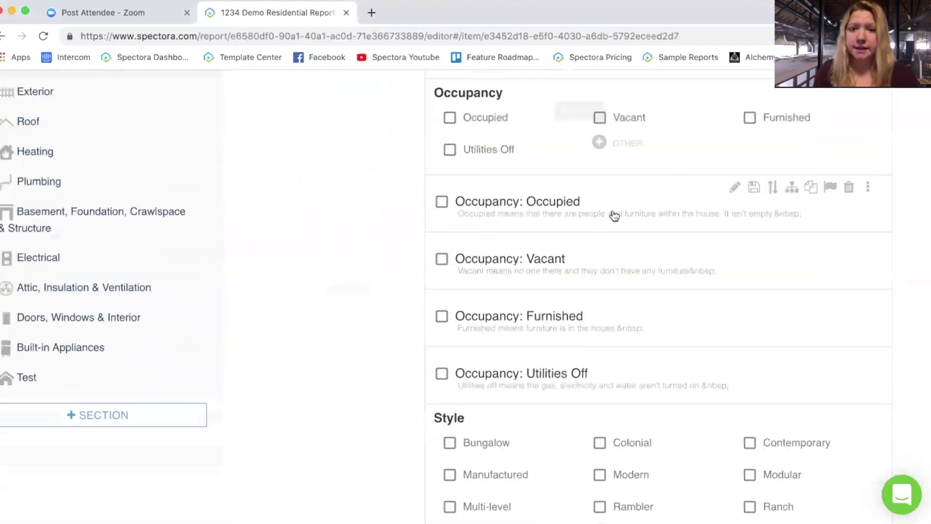
pyautogui.scroll(1, 381, 180)
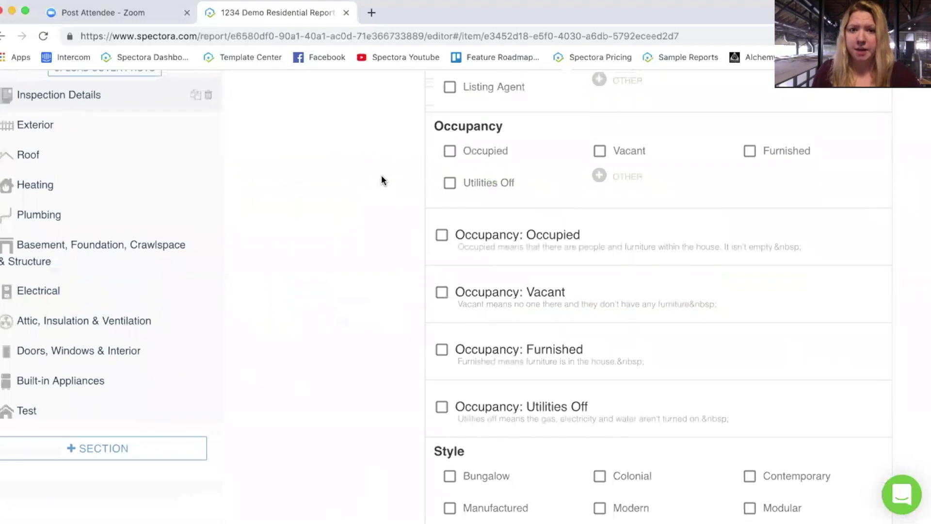
# Step: Check Occupied and Furnished under Occupancy, then expand the comment to view its shared description
pyautogui.click(485, 155)
pyautogui.click(749, 151)
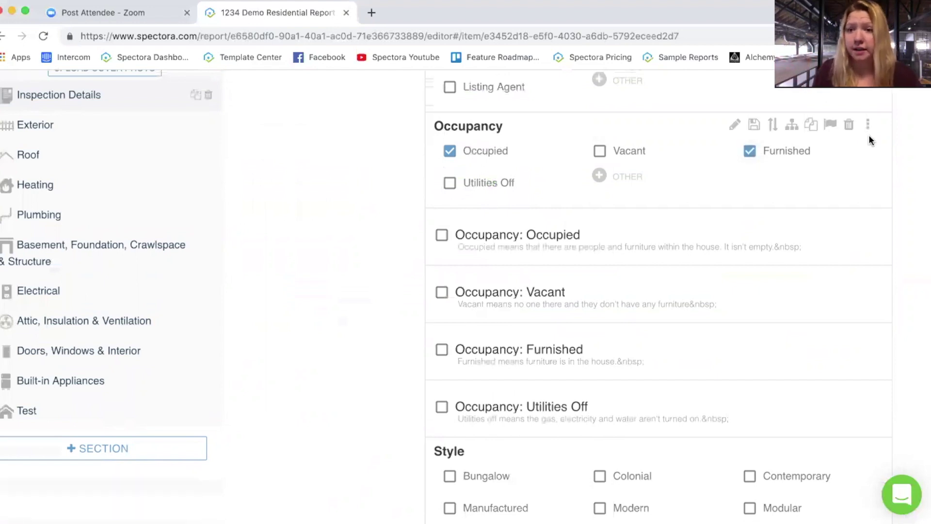
pyautogui.click(591, 197)
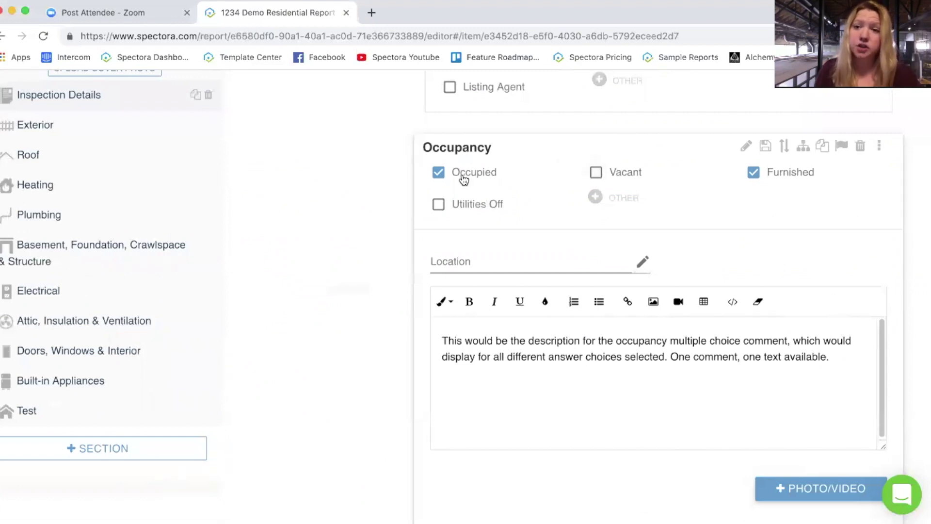
pyautogui.moveTo(835, 357); pyautogui.dragTo(420, 341)
pyautogui.click(593, 382)
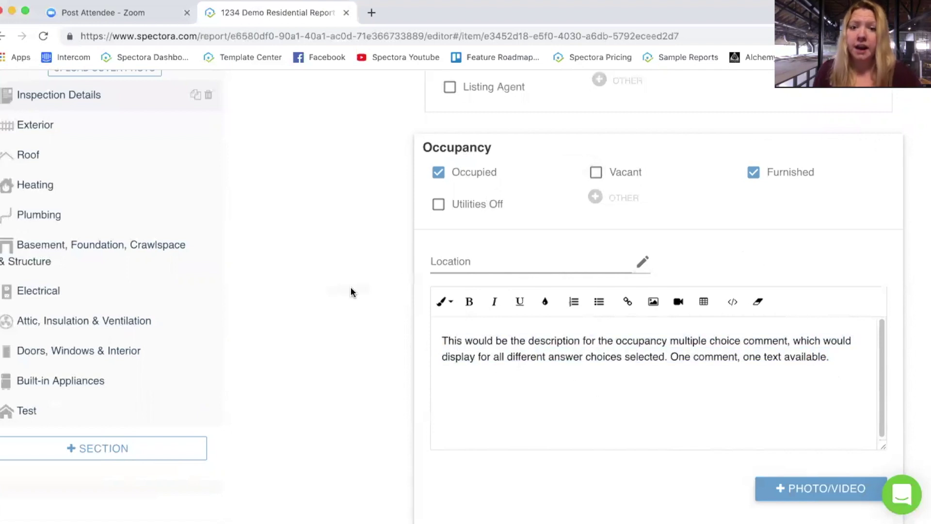
# Step: Scroll down to the Occupancy checkbox comments and tick Occupancy: Furnished
pyautogui.scroll(-1, 353, 291)
pyautogui.scroll(-6, 353, 291)
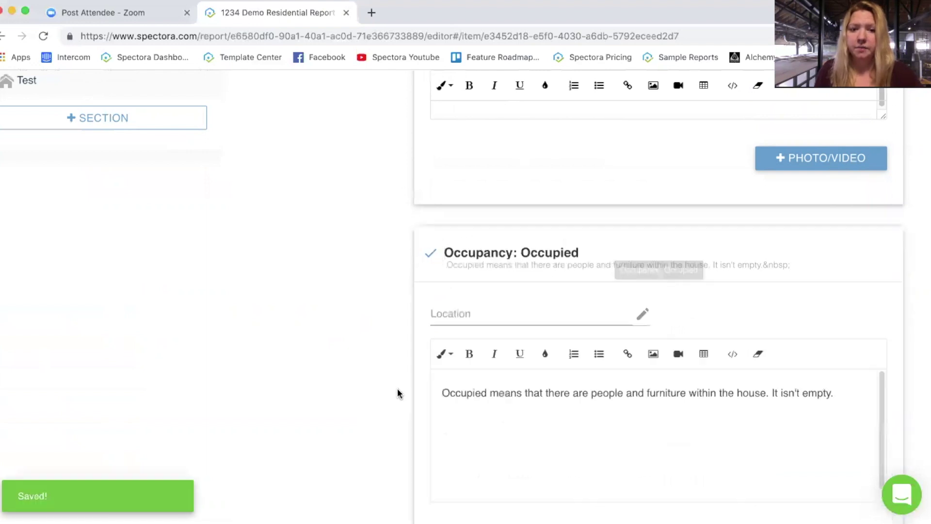
pyautogui.scroll(-2, 397, 386)
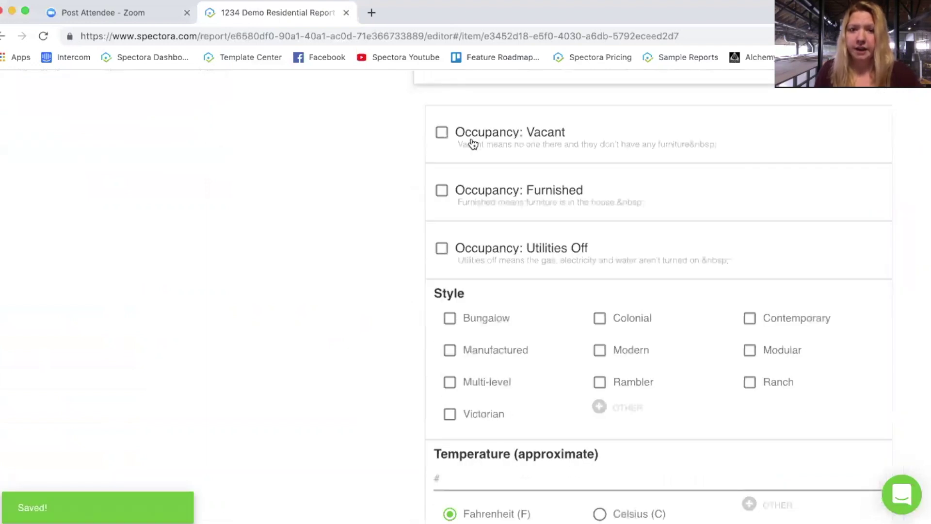
pyautogui.click(441, 191)
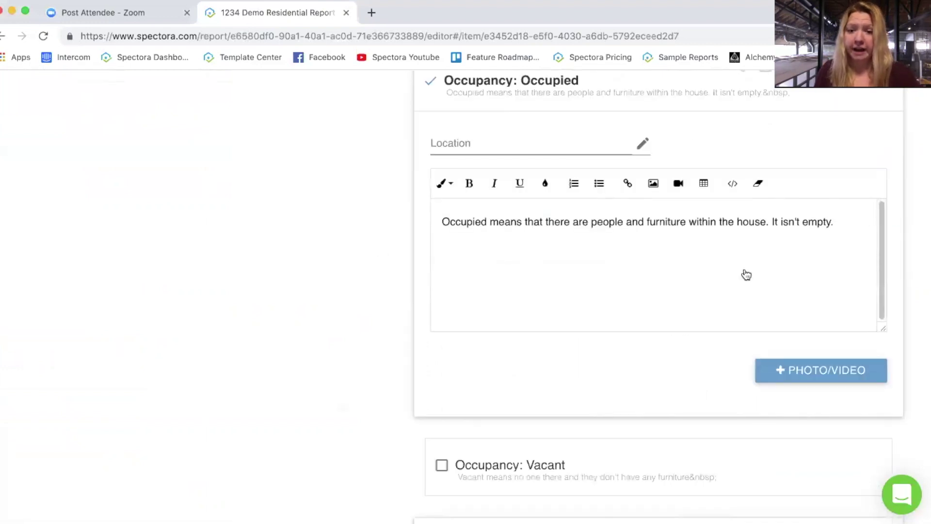
# Step: Review the separate description text of the Furnished and Occupied comments in the editor
pyautogui.scroll(-7, 732, 388)
pyautogui.moveTo(651, 359); pyautogui.dragTo(422, 347)
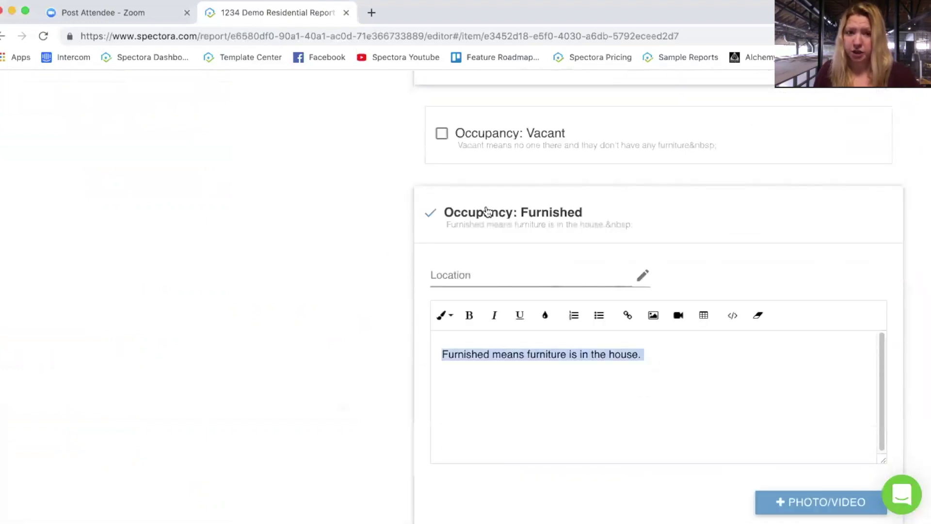
pyautogui.scroll(8, 397, 186)
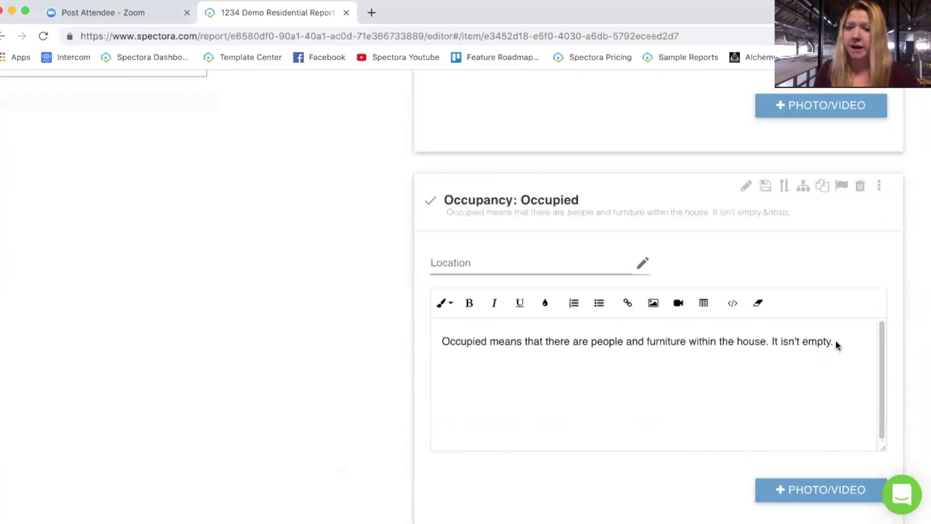
pyautogui.moveTo(836, 342); pyautogui.dragTo(471, 326)
pyautogui.click(402, 316)
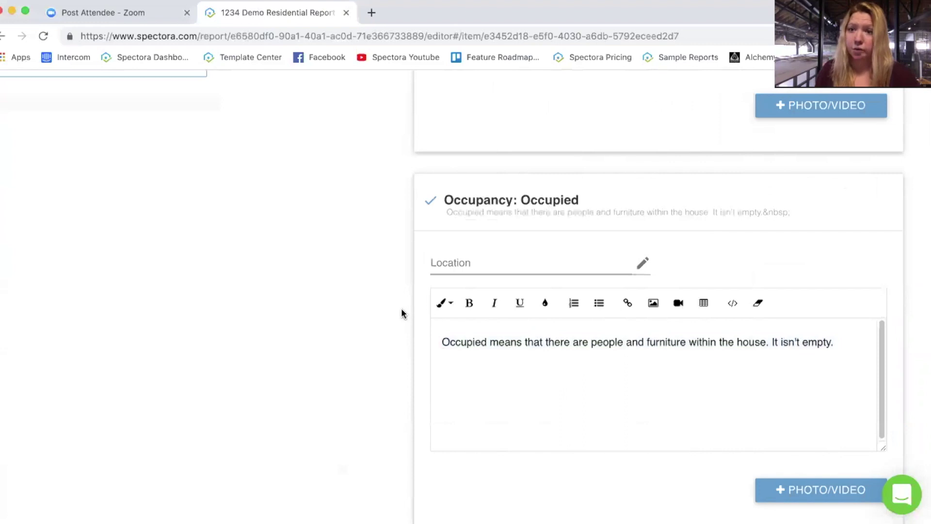
# Step: Preview the report and scroll to the 1 - Inspection Details section
pyautogui.scroll(5, 582, 194)
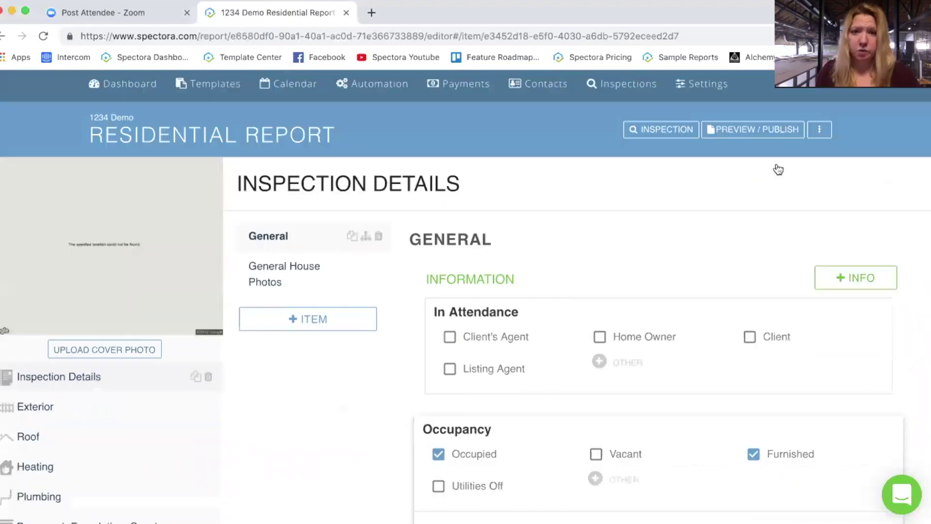
pyautogui.click(758, 134)
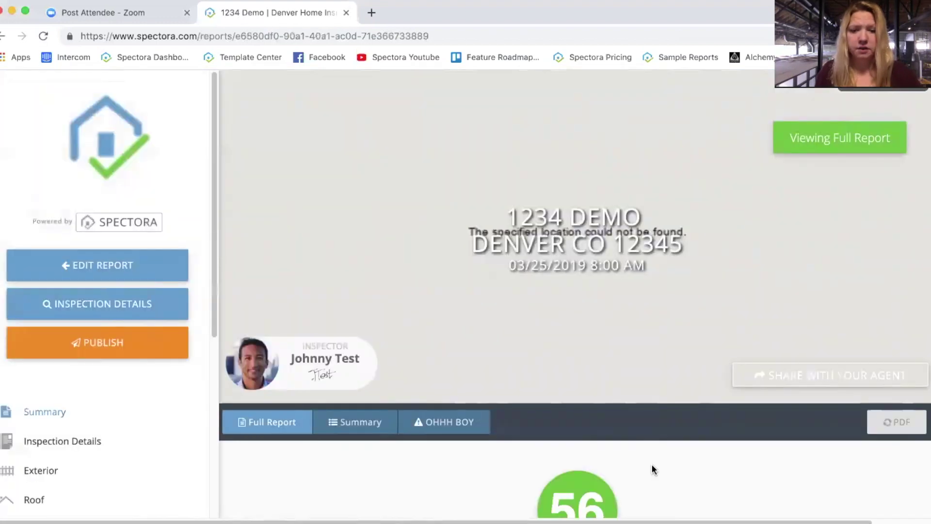
pyautogui.scroll(-5, 651, 462)
pyautogui.scroll(-15, 650, 461)
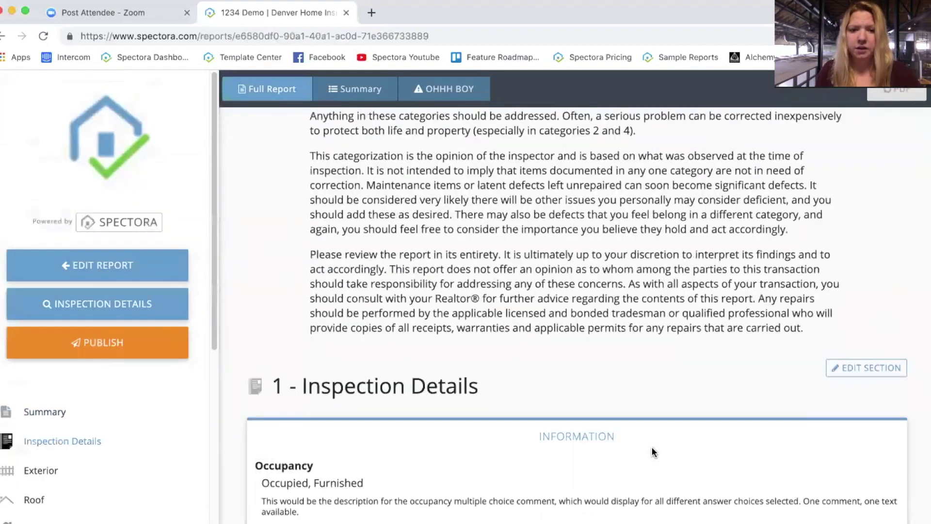
pyautogui.scroll(-1, 651, 449)
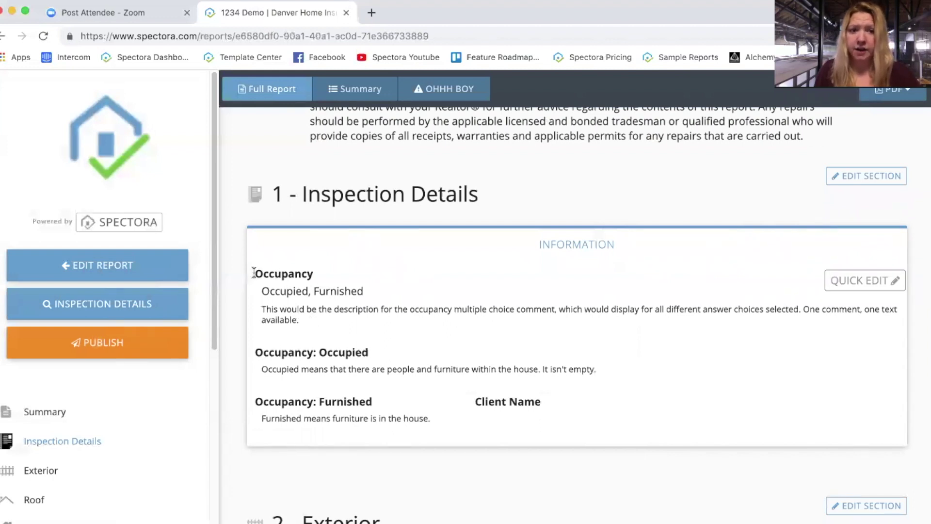
# Step: Highlight Occupancy, Occupancy: Occupied and Occupancy: Furnished with their descriptions in the preview
pyautogui.moveTo(254, 272); pyautogui.dragTo(247, 293)
pyautogui.moveTo(315, 330); pyautogui.dragTo(252, 308)
pyautogui.click(377, 352)
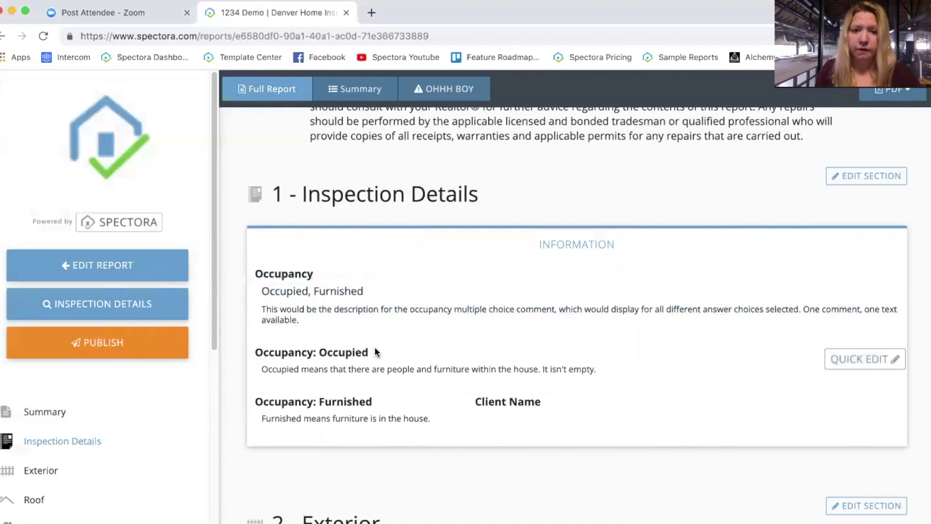
pyautogui.moveTo(370, 352); pyautogui.dragTo(252, 359)
pyautogui.moveTo(507, 369); pyautogui.dragTo(597, 368)
pyautogui.moveTo(332, 367); pyautogui.dragTo(260, 369)
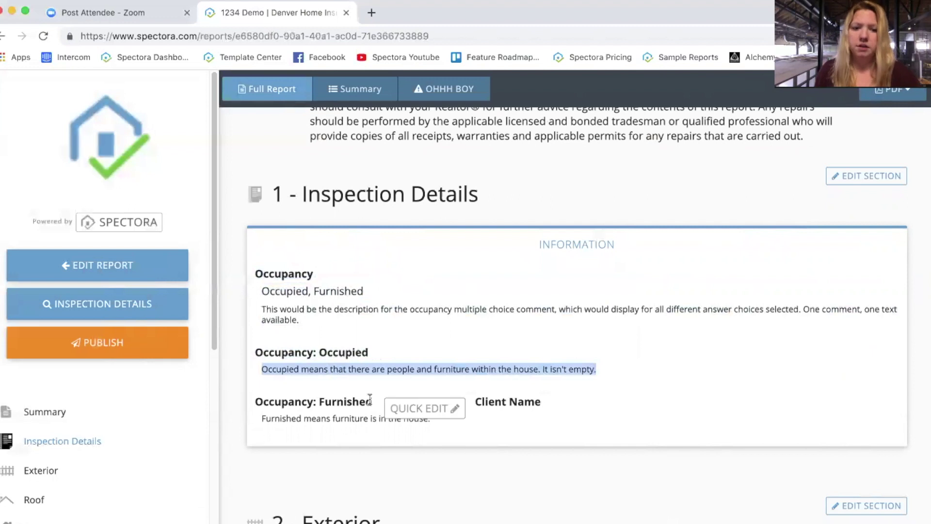
pyautogui.moveTo(300, 402); pyautogui.dragTo(516, 423)
pyautogui.click(493, 423)
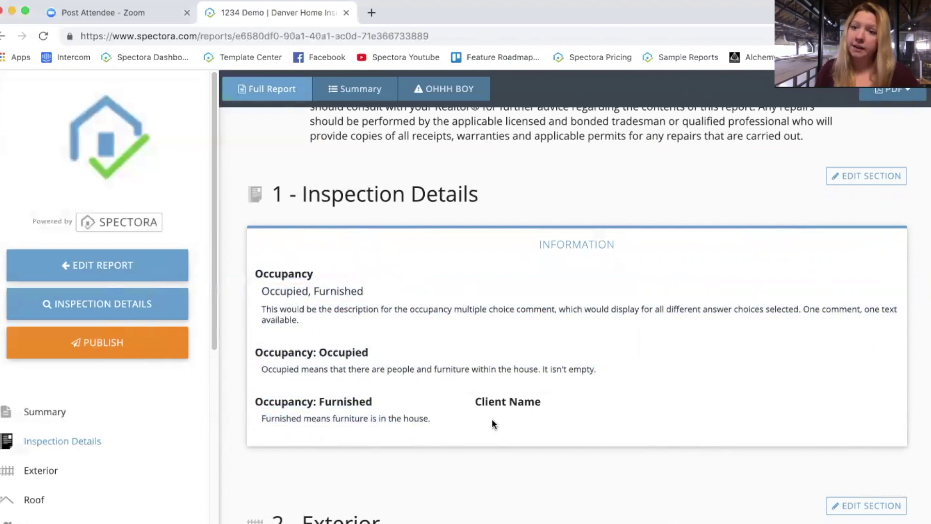